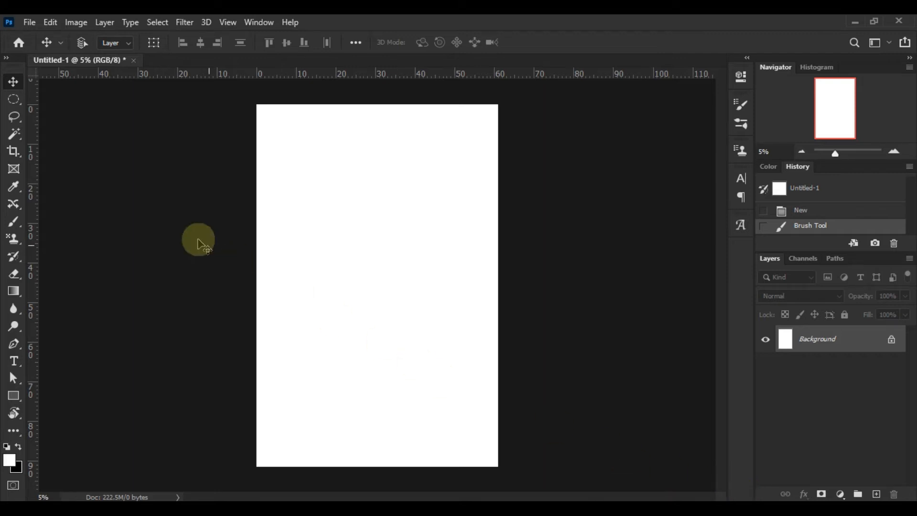
Step: Select the Brush tool and set a Soft Round brush to 1457 px size and 9% hardness
left_click(17, 222)
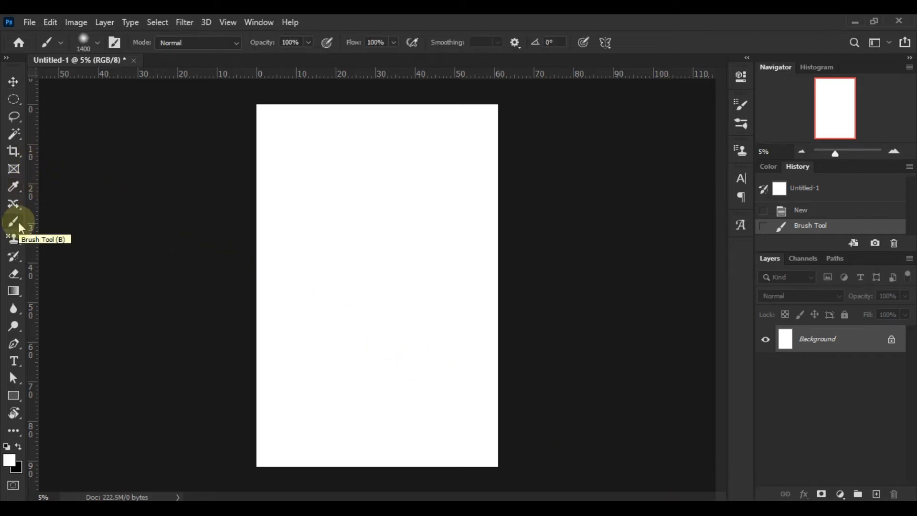
left_click(98, 44)
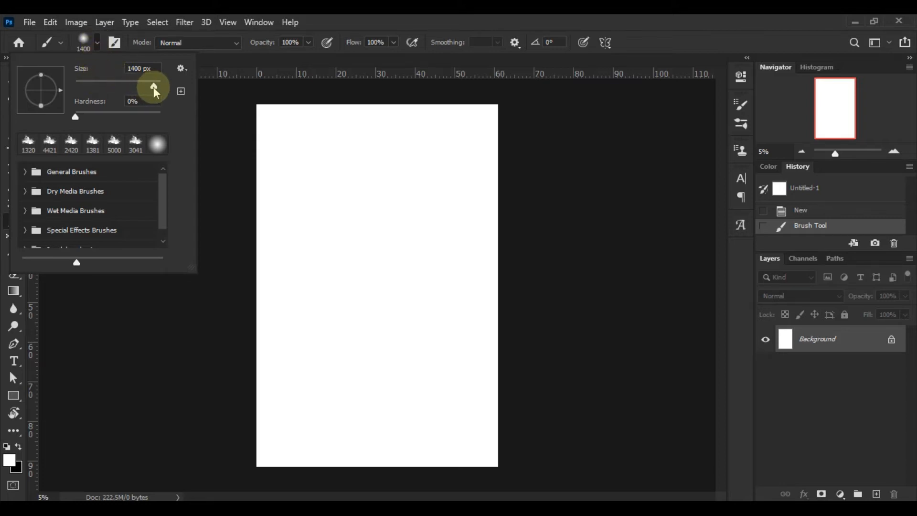
left_click(25, 172)
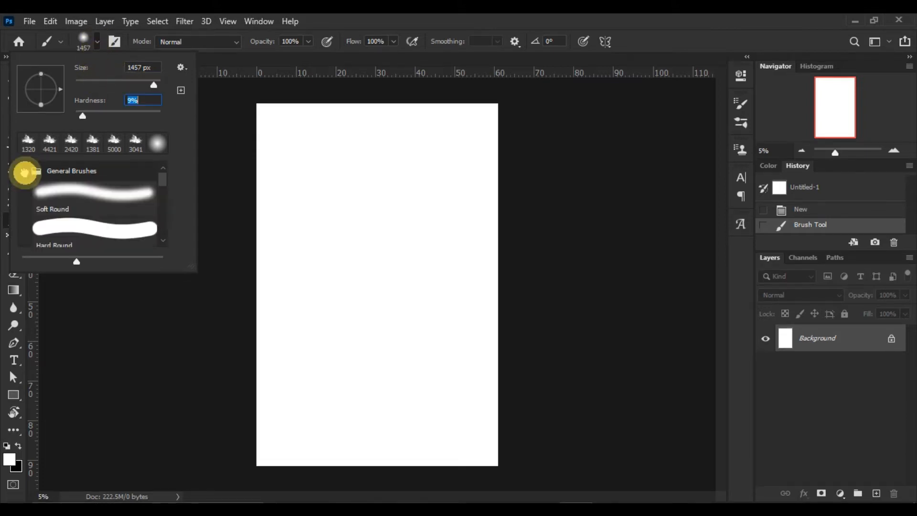
scroll(72, 231, "down", 1)
scroll(71, 230, "down", 5)
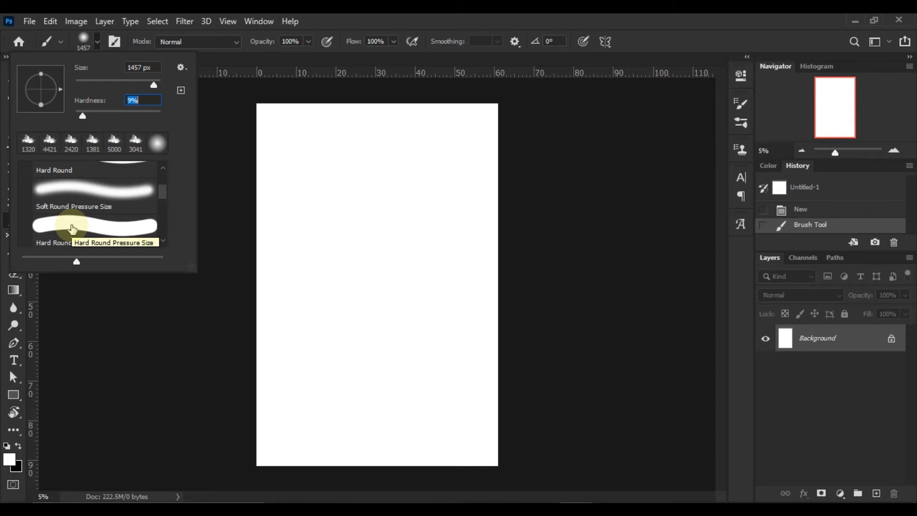
left_click(96, 43)
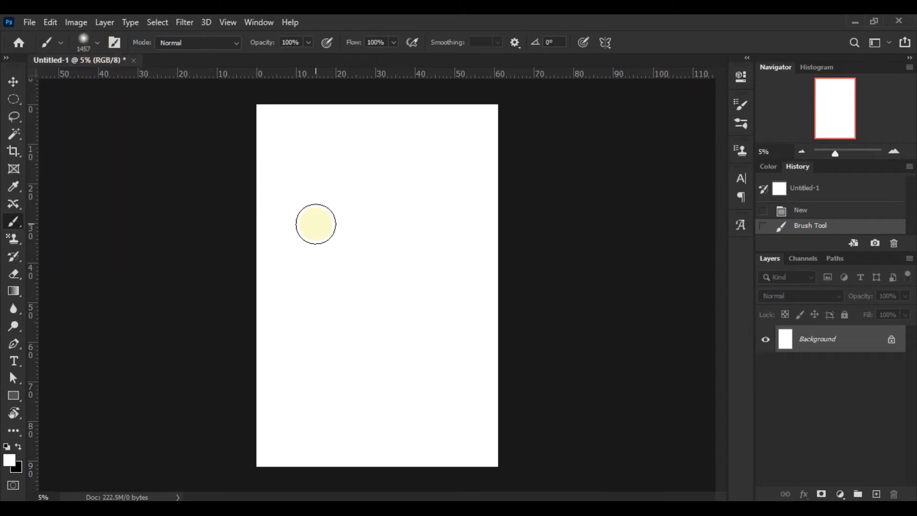
right_click(317, 221)
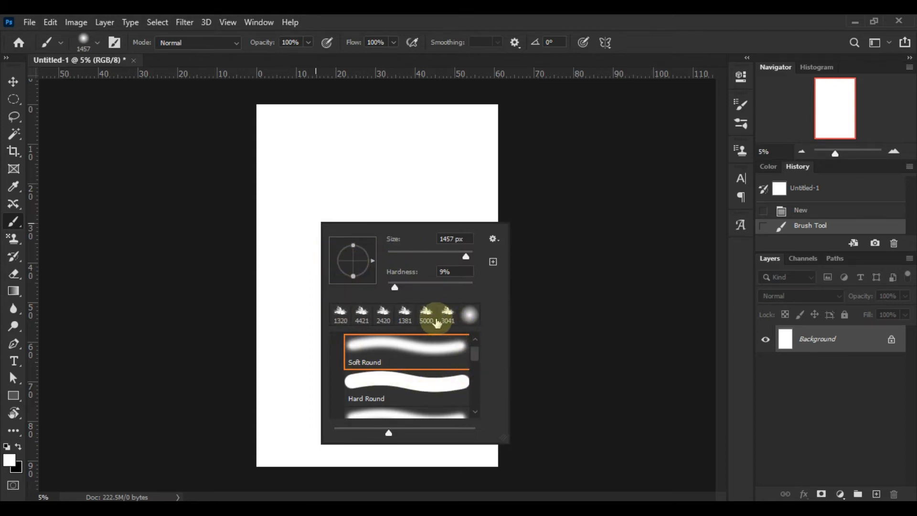
left_click(563, 248)
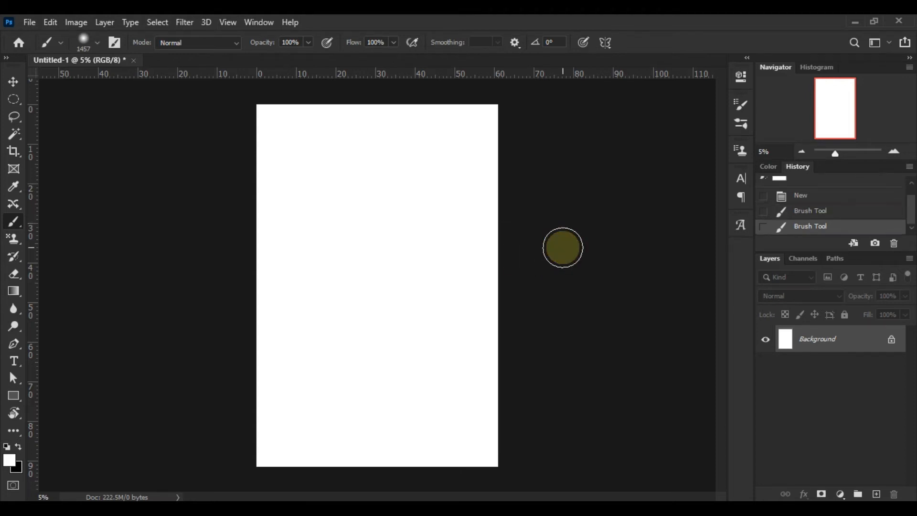
Step: Keep Normal blend mode, lower brush opacity to 33%, and paint a grey test stroke top-left
left_click(222, 43)
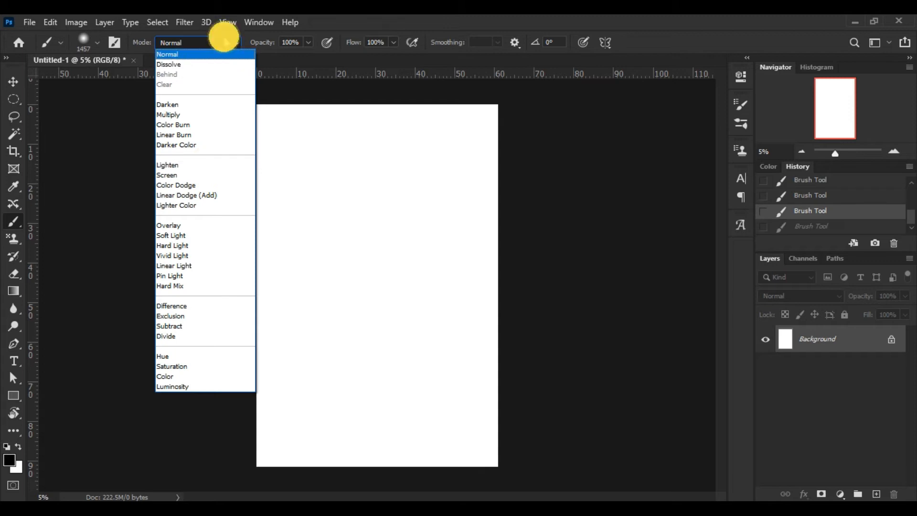
left_click(223, 37)
left_click(308, 43)
left_click_drag(306, 58, 266, 56)
left_click_drag(318, 119, 254, 199)
Step: Raise brush opacity to 88% and paint a darker test stroke near the canvas top
left_click(306, 43)
left_click_drag(307, 61, 339, 71)
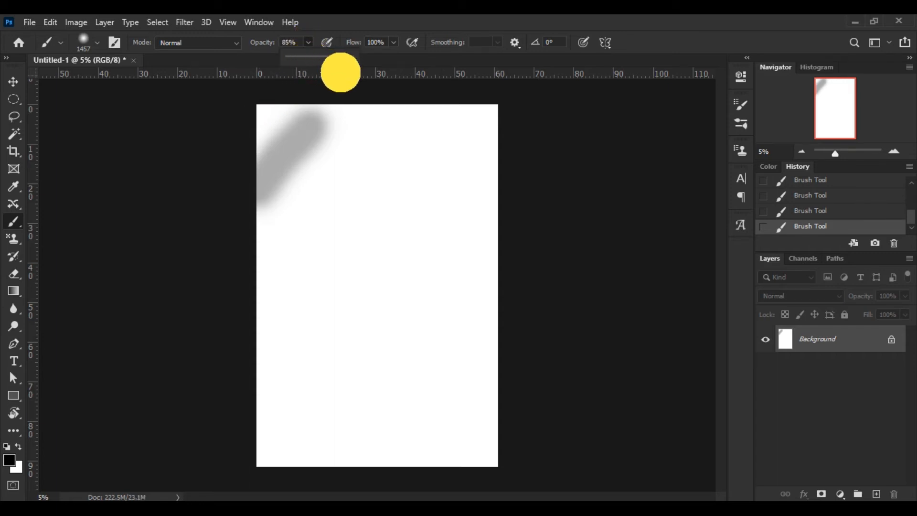
left_click_drag(350, 104, 262, 224)
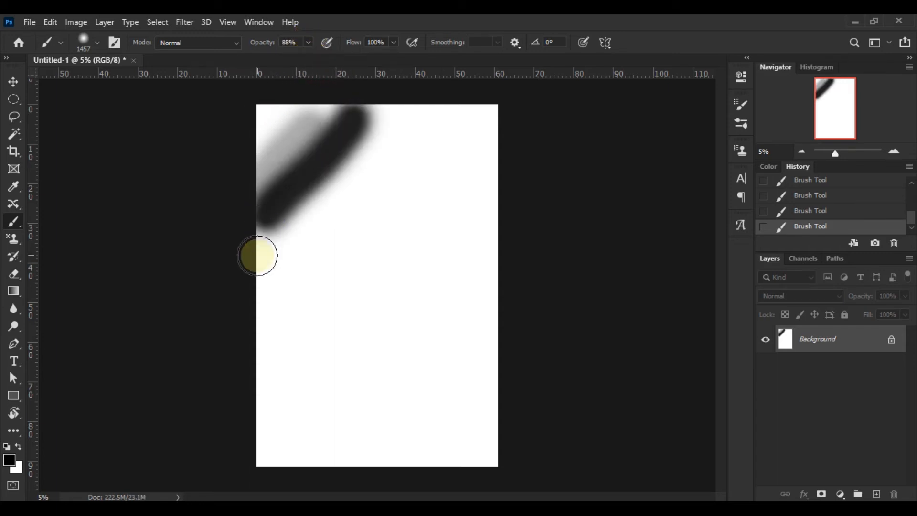
Step: Lower brush flow to 10% and paint a soft dark stroke across the top-left corner
left_click(393, 43)
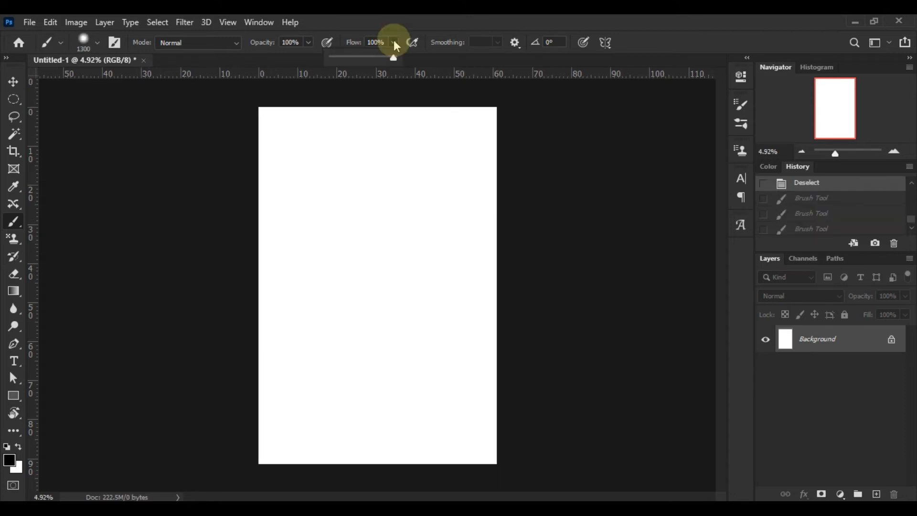
left_click(337, 58)
mouse_move(258, 131)
left_mouse_down()
mouse_move(299, 129)
mouse_move(253, 170)
mouse_move(340, 111)
mouse_move(275, 191)
mouse_move(368, 114)
left_mouse_up()
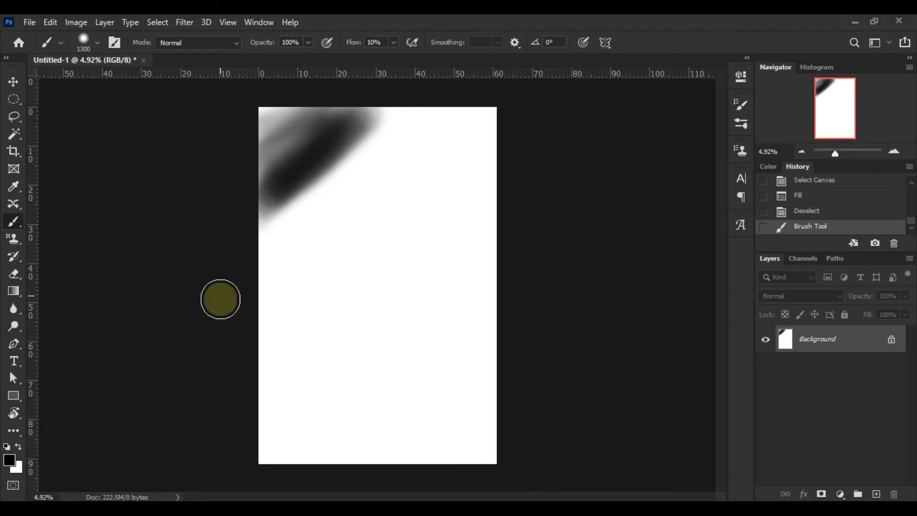
left_click(393, 42)
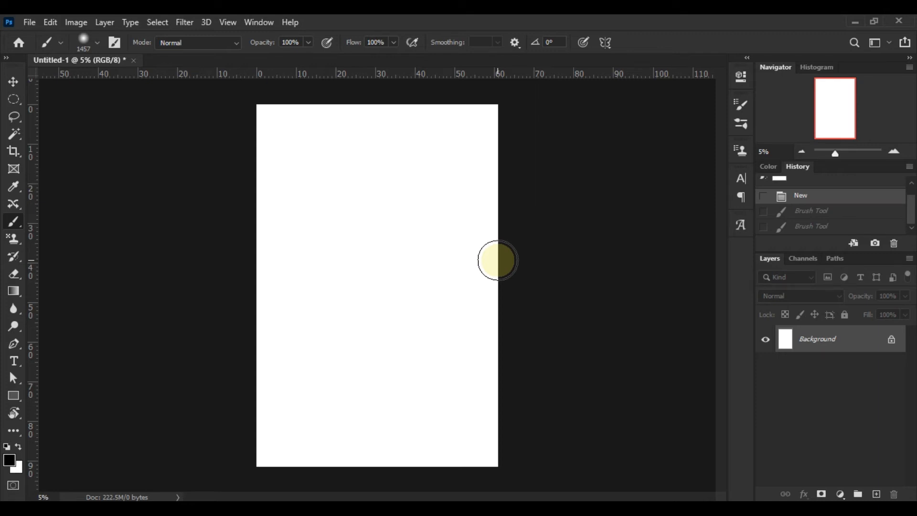
Step: Build a soft black gradient along the canvas top using strokes at 40% and 6% opacity, then reset opacity to 100%
left_click(308, 42)
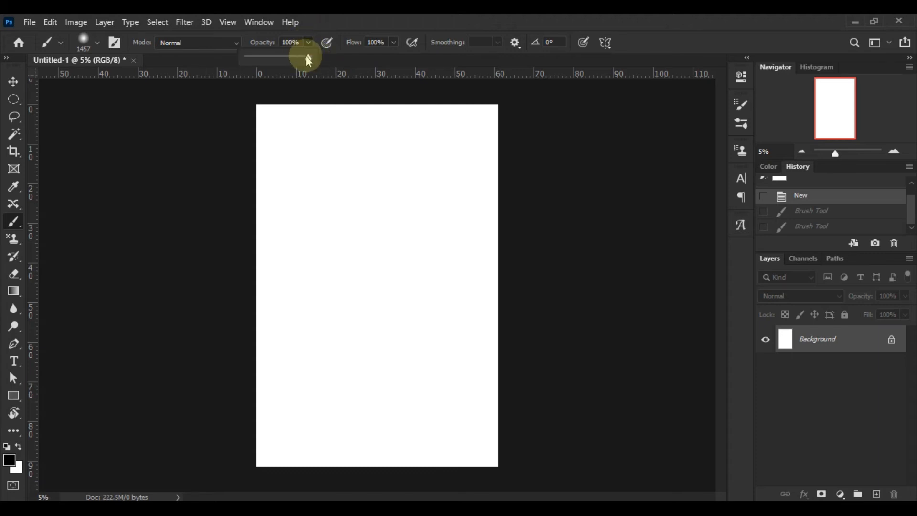
left_click_drag(244, 111, 506, 107)
left_click_drag(308, 42, 288, 58)
left_click_drag(258, 122, 506, 125)
left_click_drag(308, 43, 297, 58)
left_click_drag(254, 137, 455, 146)
mouse_move(308, 42)
left_mouse_down()
mouse_move(307, 61)
mouse_move(276, 59)
left_mouse_up()
mouse_move(246, 153)
left_mouse_down()
mouse_move(438, 157)
mouse_move(275, 164)
mouse_move(514, 164)
left_mouse_up()
key("0")
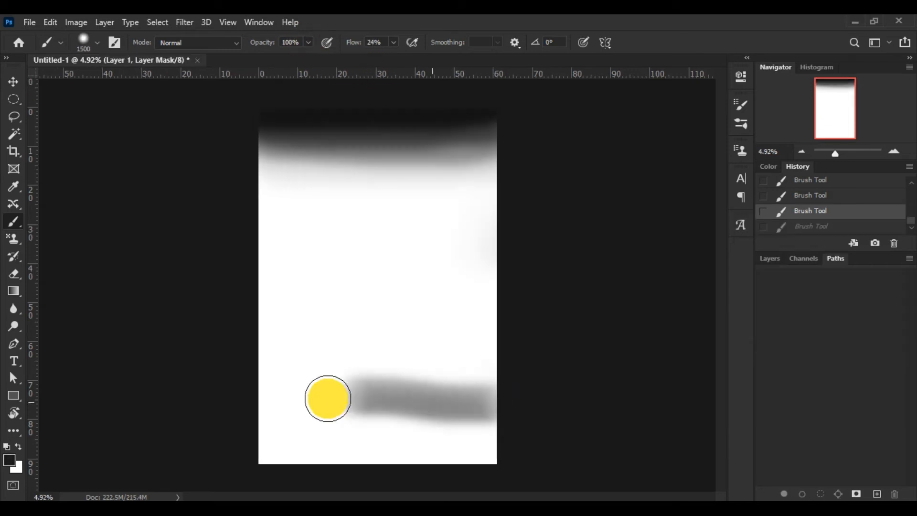
Step: Darken the canvas bottom edge with soft black strokes at 100% flow and zoom out to see the whole canvas
mouse_move(328, 399)
left_mouse_down()
mouse_move(485, 352)
mouse_move(557, 403)
mouse_move(549, 453)
mouse_move(535, 411)
left_mouse_up()
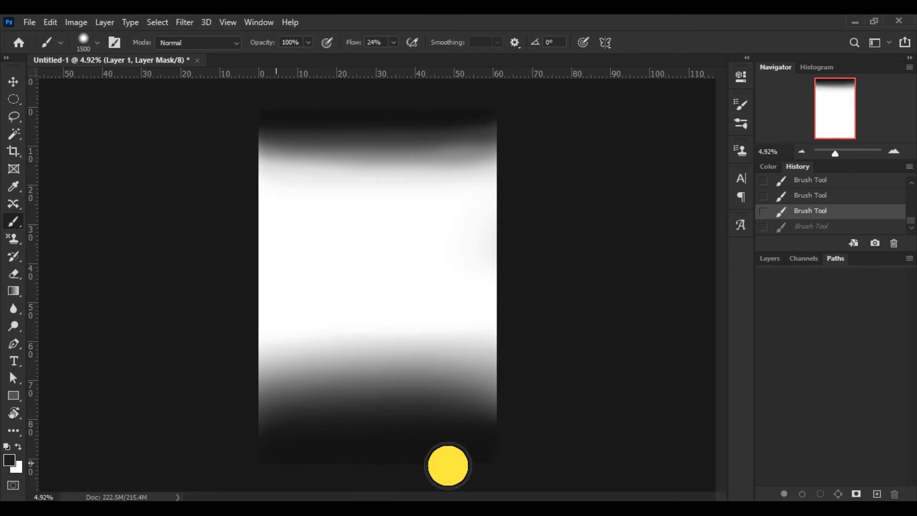
left_click_drag(276, 463, 283, 460)
left_click(393, 43)
left_click_drag(391, 58, 442, 63)
mouse_move(251, 458)
left_mouse_down()
mouse_move(252, 432)
mouse_move(332, 472)
left_mouse_up()
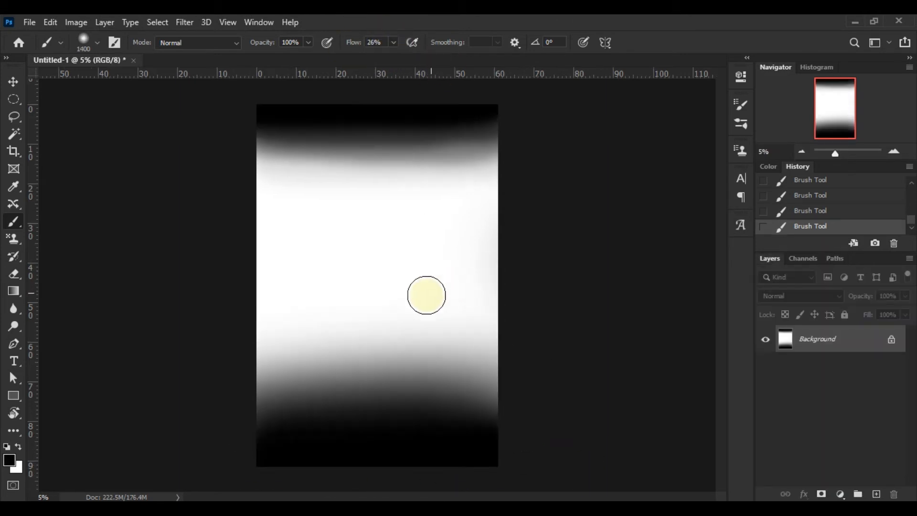
scroll(420, 298, "up", 3)
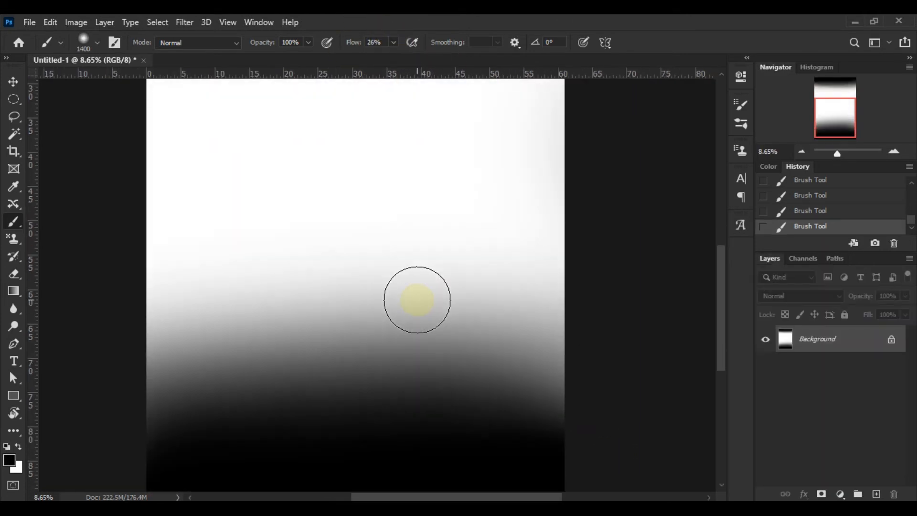
scroll(403, 332, "up", 5)
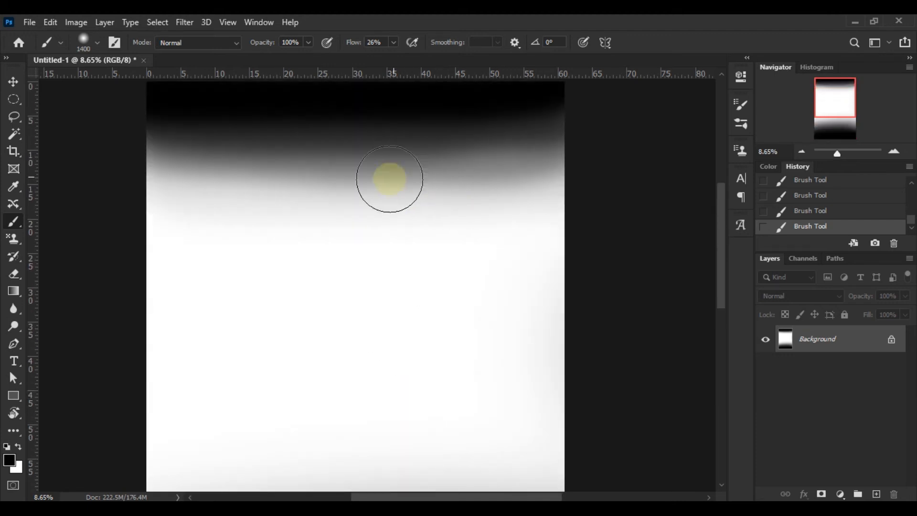
scroll(436, 254, "down", 5)
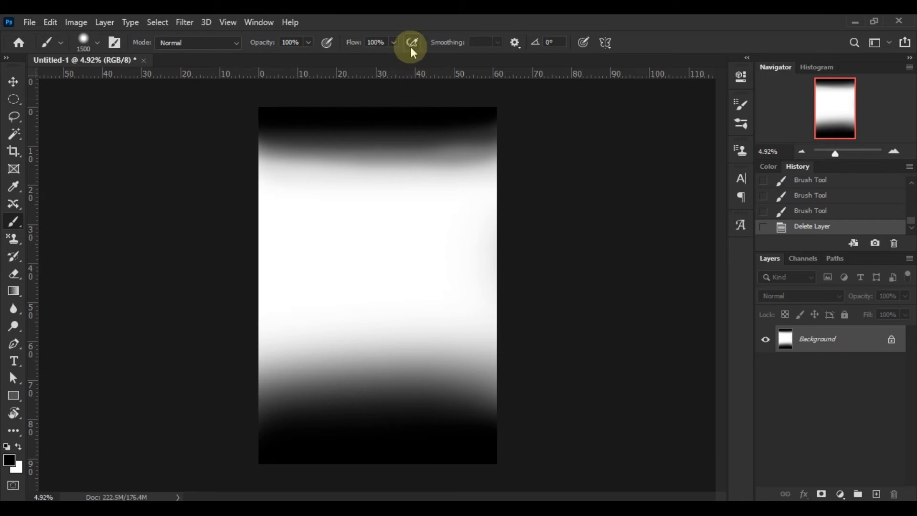
Step: Turn on Airbrush, paint a test dab near the centre, and undo it
left_click(412, 43)
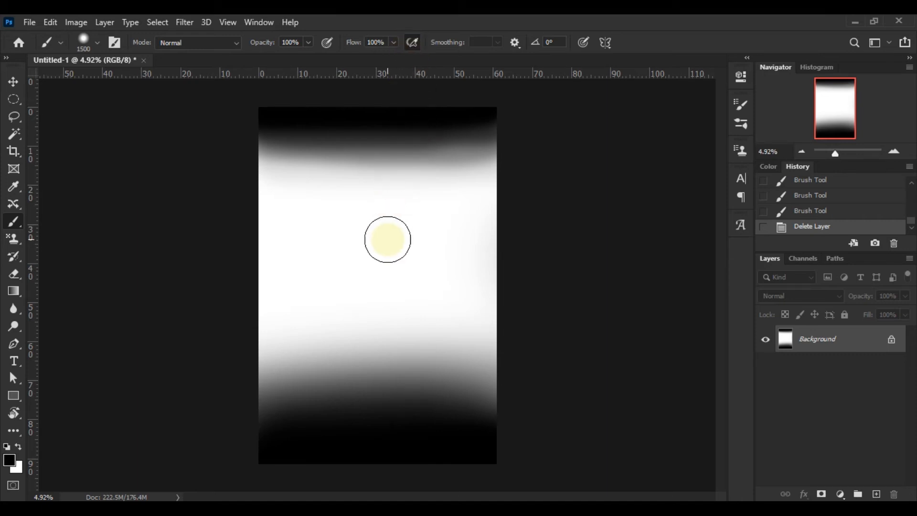
left_click_drag(388, 240, 387, 240)
mouse_move(397, 278)
left_mouse_down()
mouse_move(421, 253)
mouse_move(399, 264)
mouse_move(418, 254)
mouse_move(414, 262)
mouse_move(454, 267)
left_mouse_up()
key("ctrl+z")
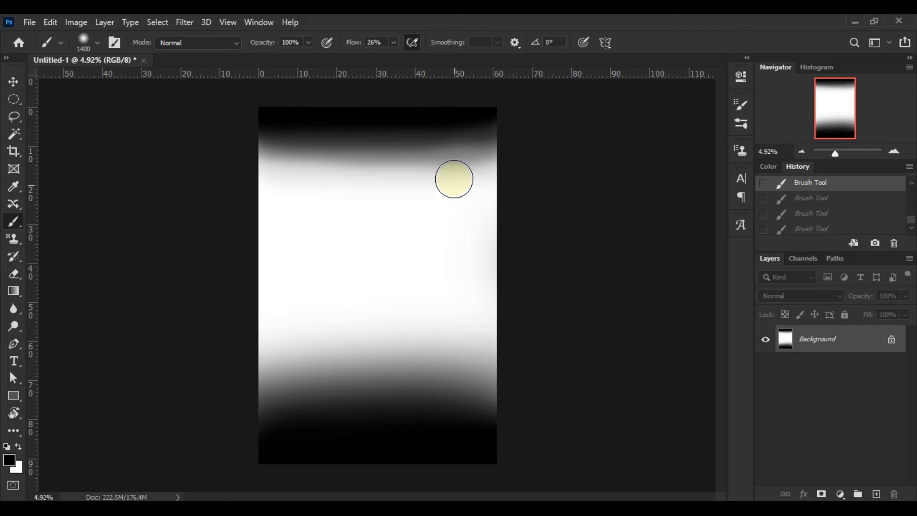
Step: Turn Airbrush off, resize the brush to 1300 px, and redo the undone strokes
left_click(413, 43)
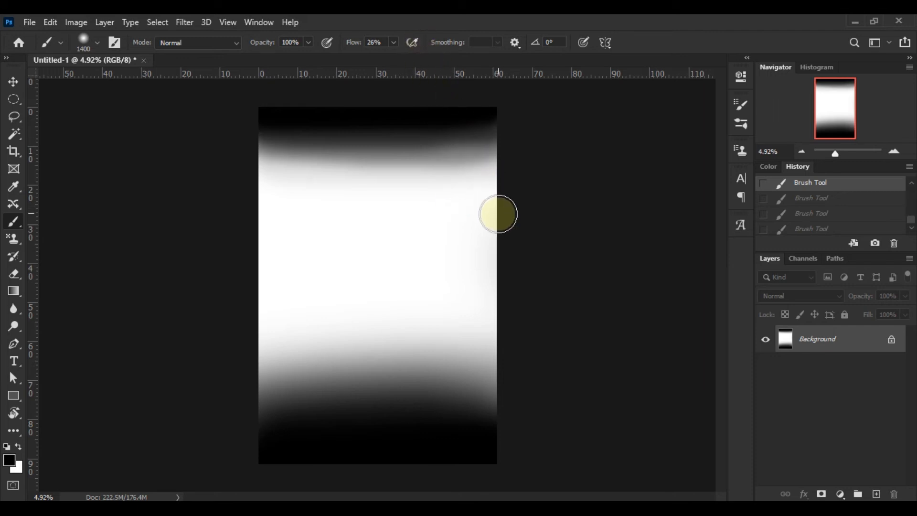
key("bracketleft")
key("bracketleft")
key("bracketleft")
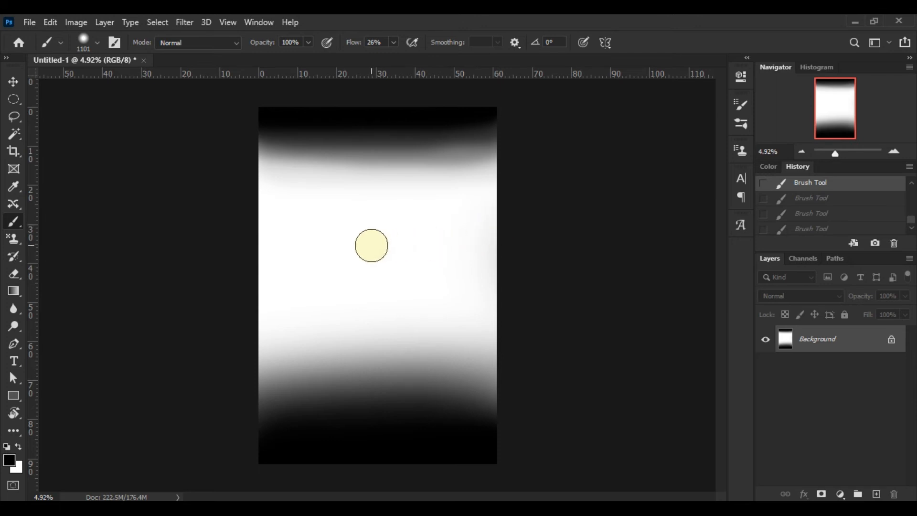
key("bracketleft")
key("bracketleft")
key("bracketleft")
key("bracketleft")
key("bracketleft")
key("bracketleft")
key("bracketleft")
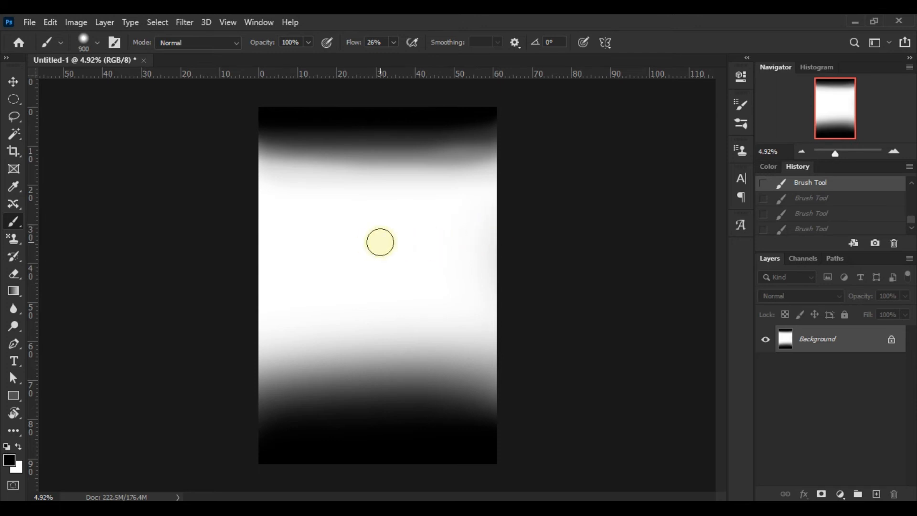
key("bracketright")
key("bracketright")
key("bracketright")
key("bracketright")
key("bracketright")
key("bracketright")
key("bracketright")
key("bracketright")
key("bracketright")
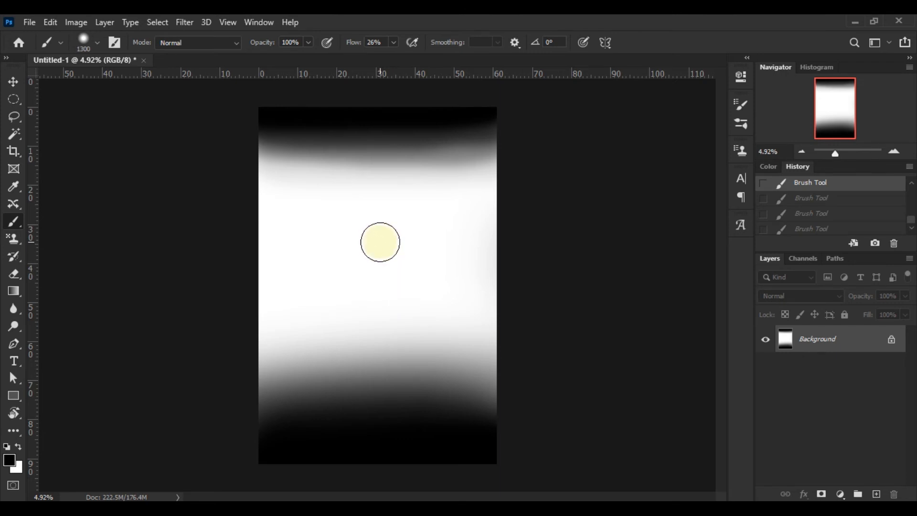
key("ctrl+shift+z")
key("ctrl+shift+z")
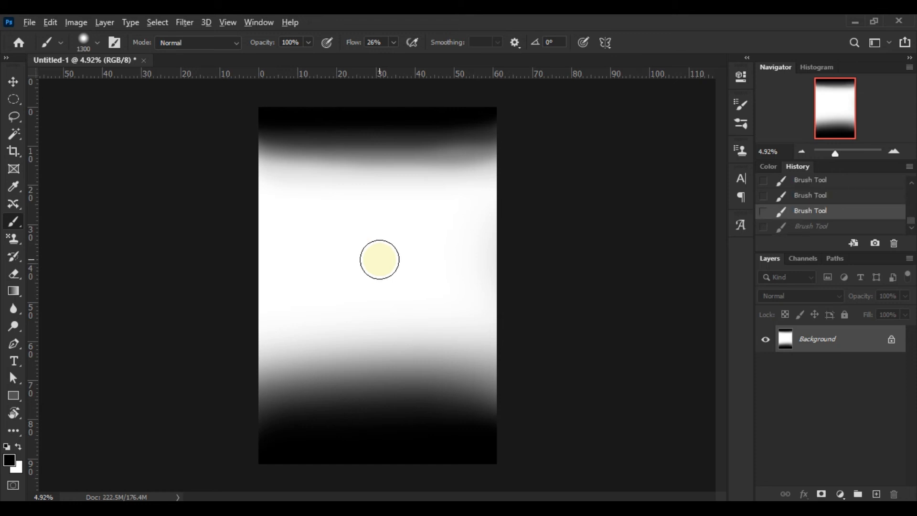
Step: Enlarge the brush, sample a light grey from the canvas, and paint a soft grey patch below the top band
mouse_move(381, 259)
left_mouse_down()
mouse_move(420, 260)
mouse_move(351, 260)
mouse_move(383, 258)
mouse_move(377, 180)
mouse_move(383, 307)
mouse_move(383, 266)
left_mouse_up()
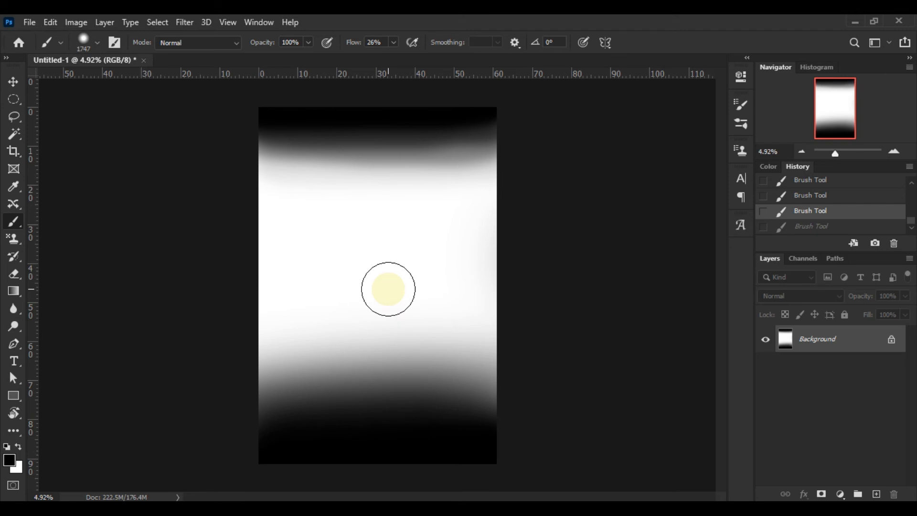
key("alt")
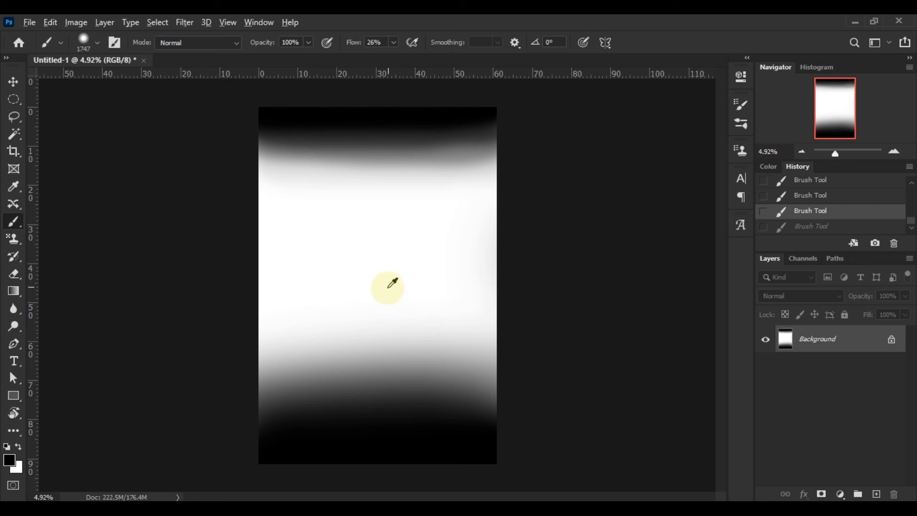
left_click(353, 157, "alt")
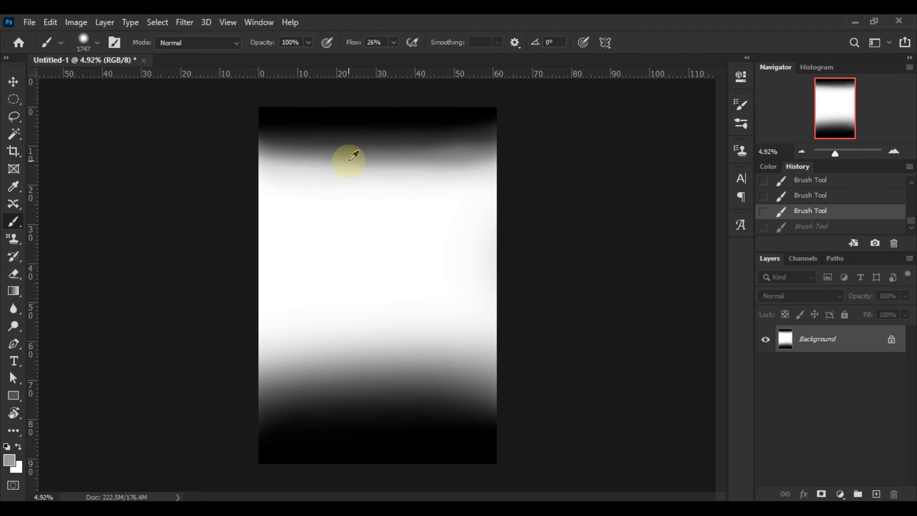
mouse_move(348, 185)
left_mouse_down()
mouse_move(407, 189)
mouse_move(359, 188)
left_mouse_up()
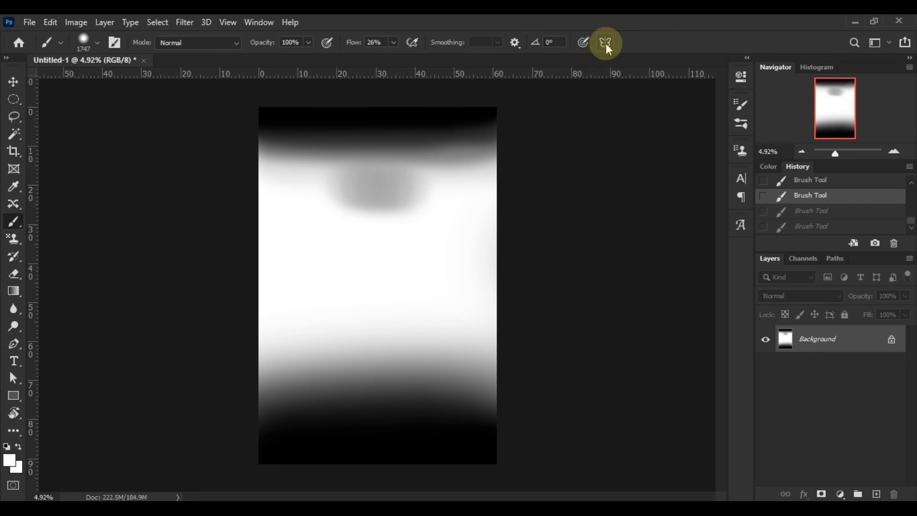
Step: Add a vertical symmetry path down the centre of the canvas
left_click(607, 46)
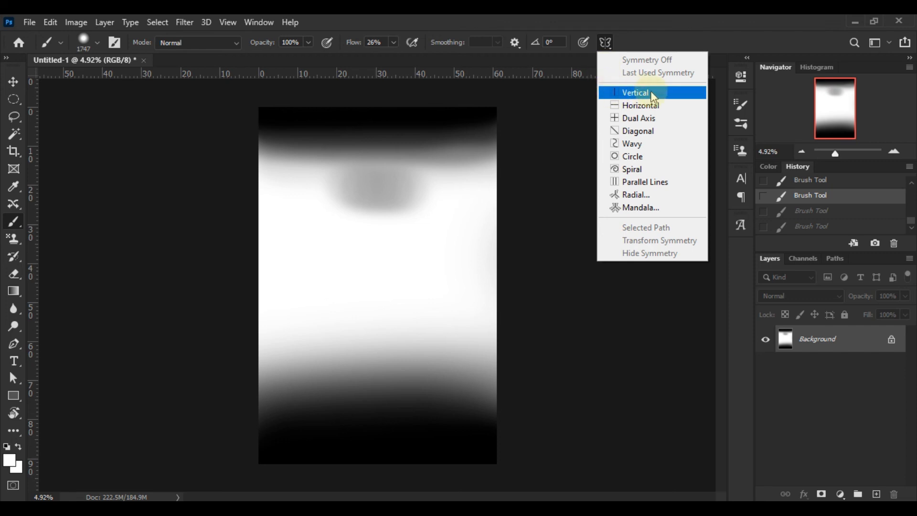
left_click(697, 97)
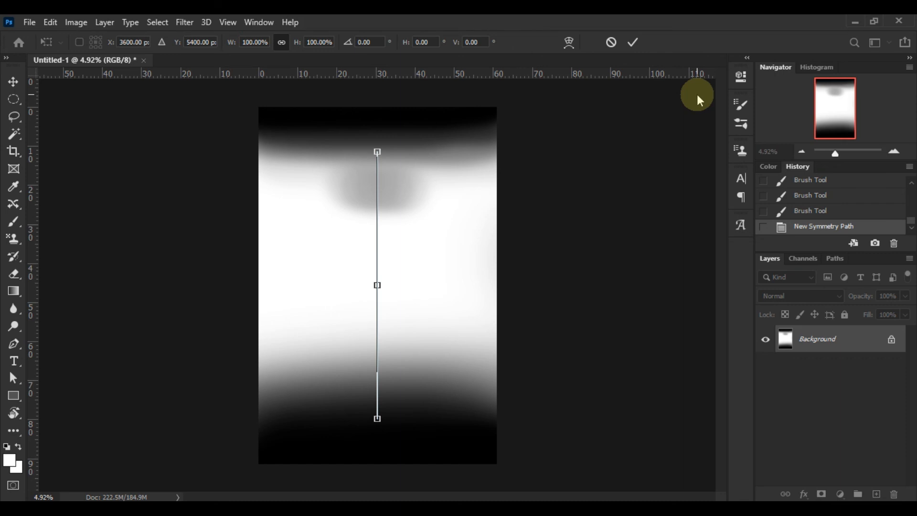
key("Return")
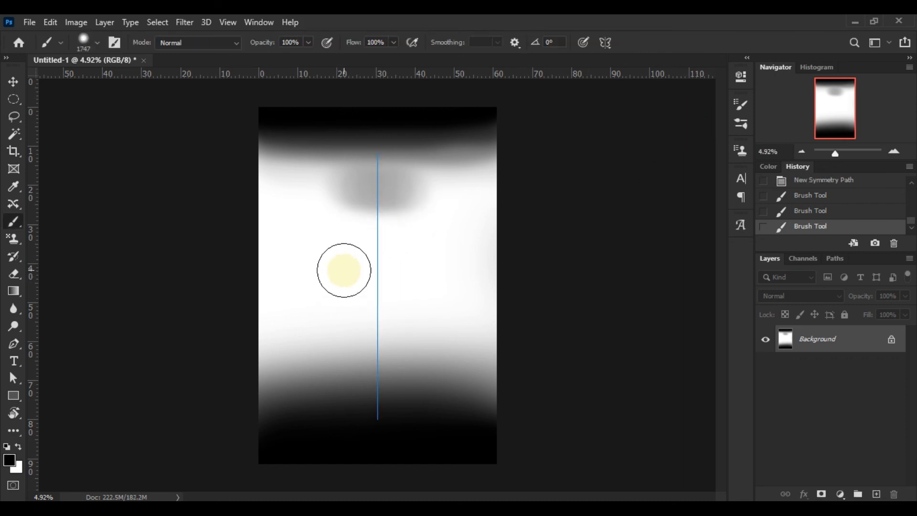
Step: Paint a mirrored black test stroke, undo it, and set Symmetry to Off
mouse_move(352, 266)
left_mouse_down()
mouse_move(339, 273)
mouse_move(352, 277)
mouse_move(352, 308)
mouse_move(352, 288)
mouse_move(336, 291)
mouse_move(315, 260)
mouse_move(317, 288)
mouse_move(333, 311)
left_mouse_up()
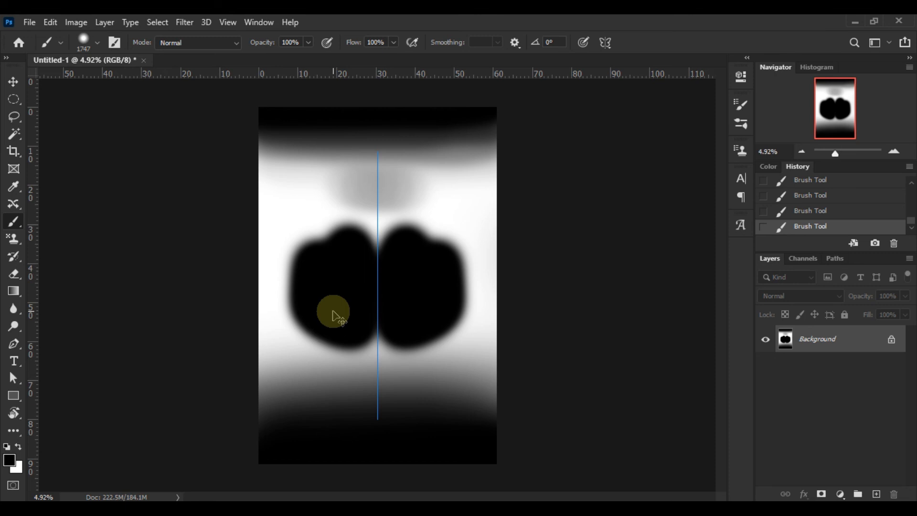
key("ctrl+z")
key("ctrl+z")
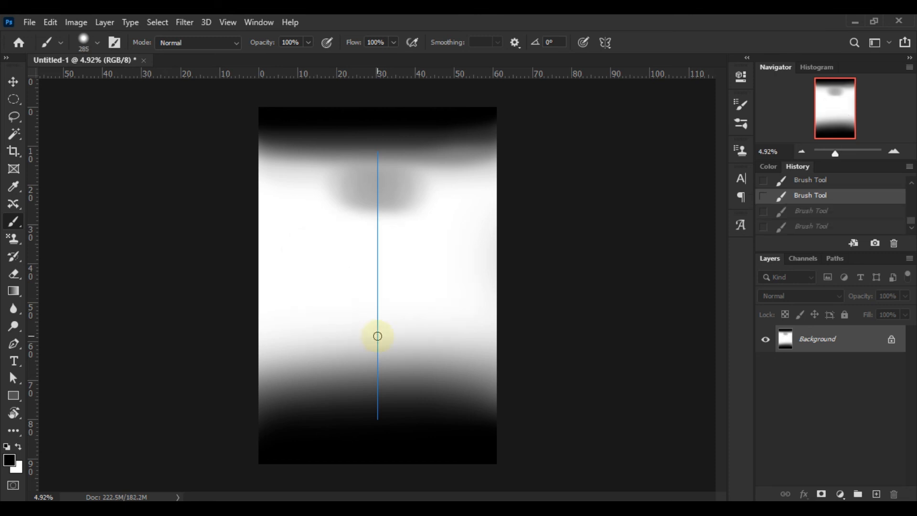
left_click(605, 43)
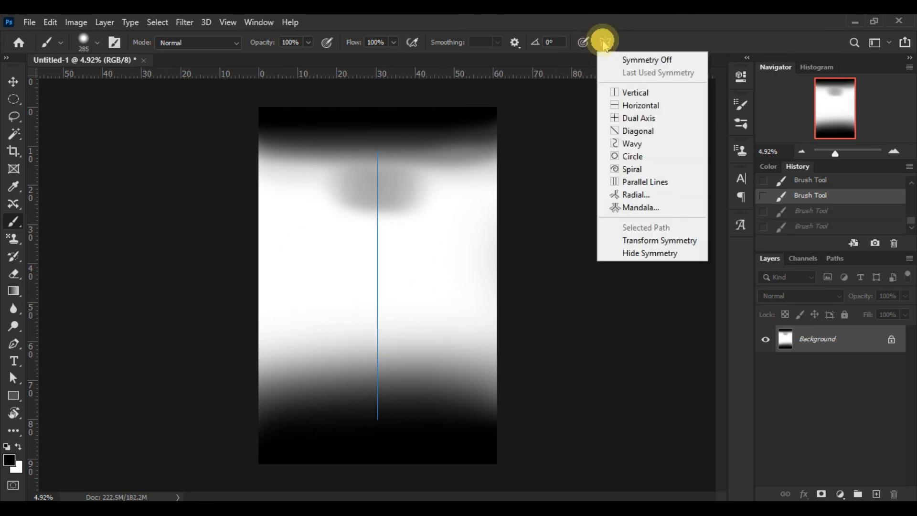
left_click(701, 58)
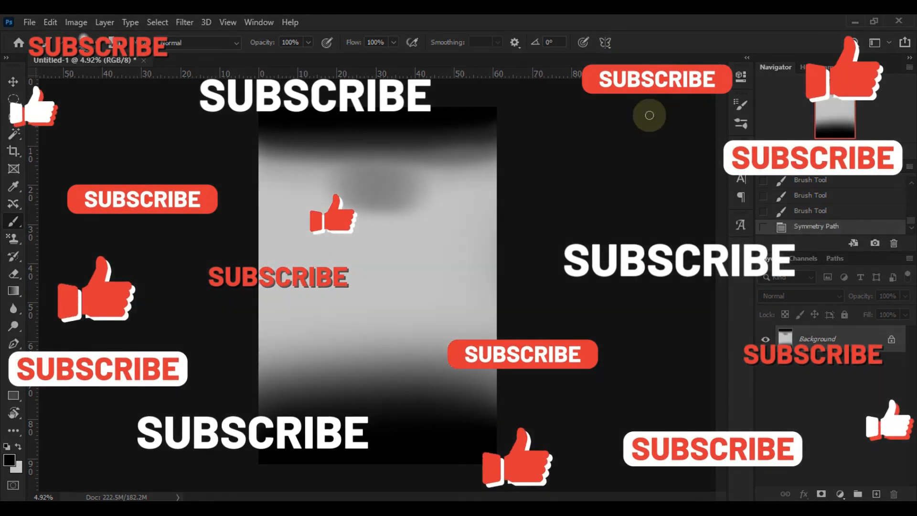